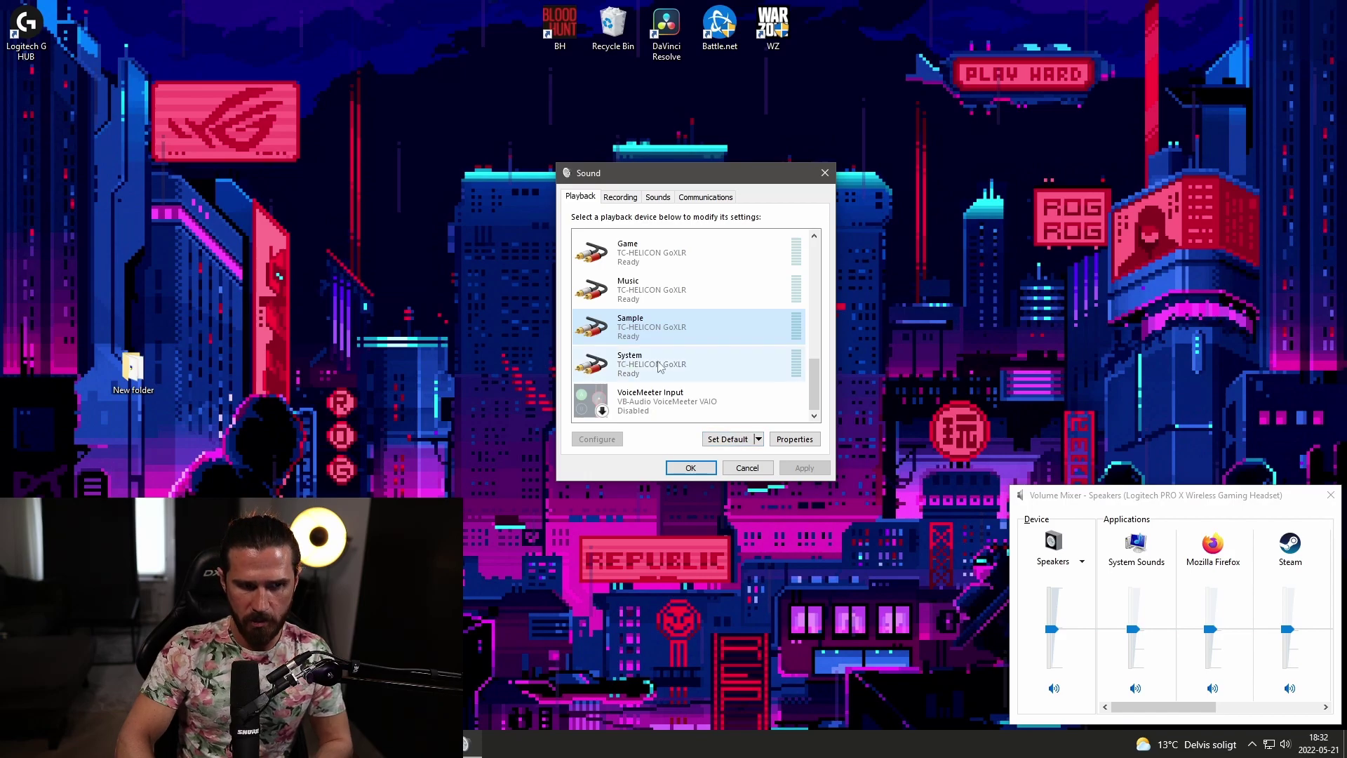
# - Make the GoXLR Sample output the default playback device and review the listen settings of the Broadcast Stream Mix recording device
pyautogui.click(737, 442)
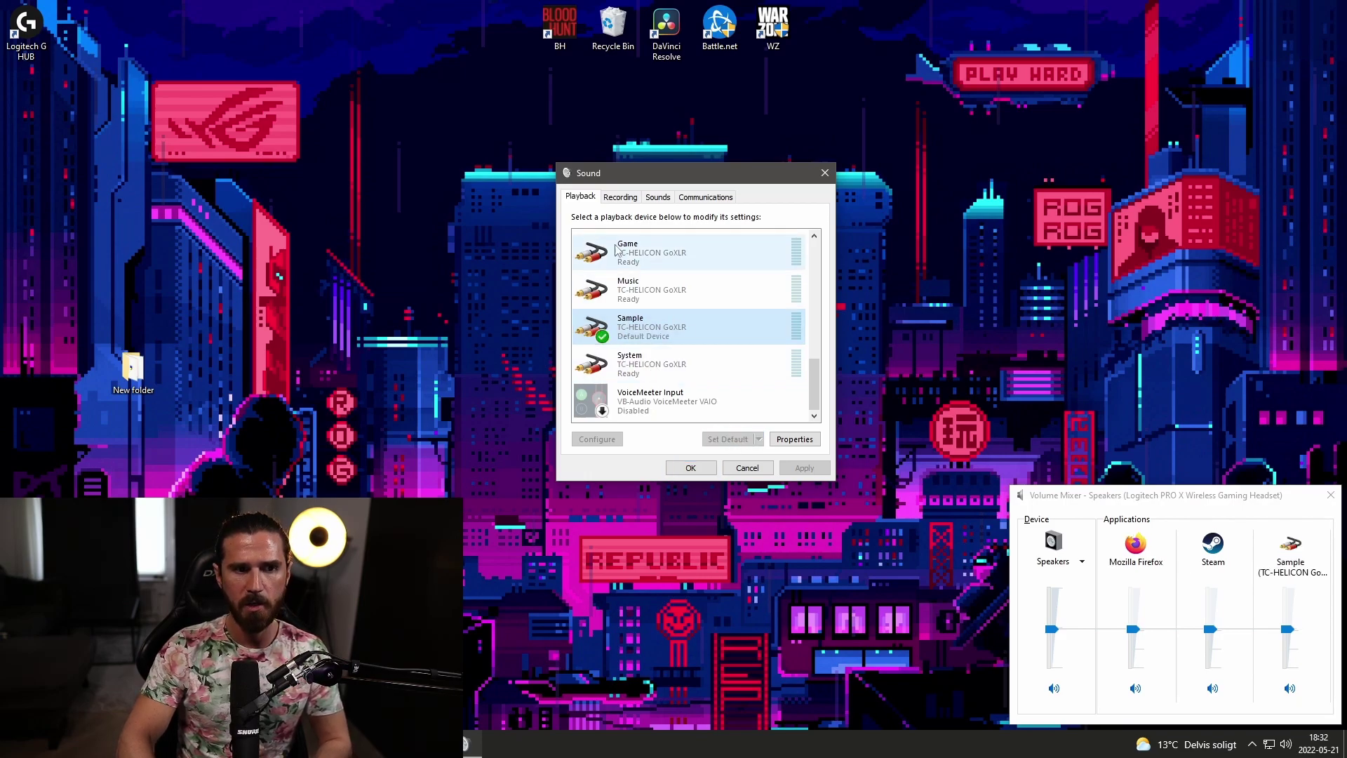
pyautogui.click(620, 196)
pyautogui.scroll(-3, 806, 379)
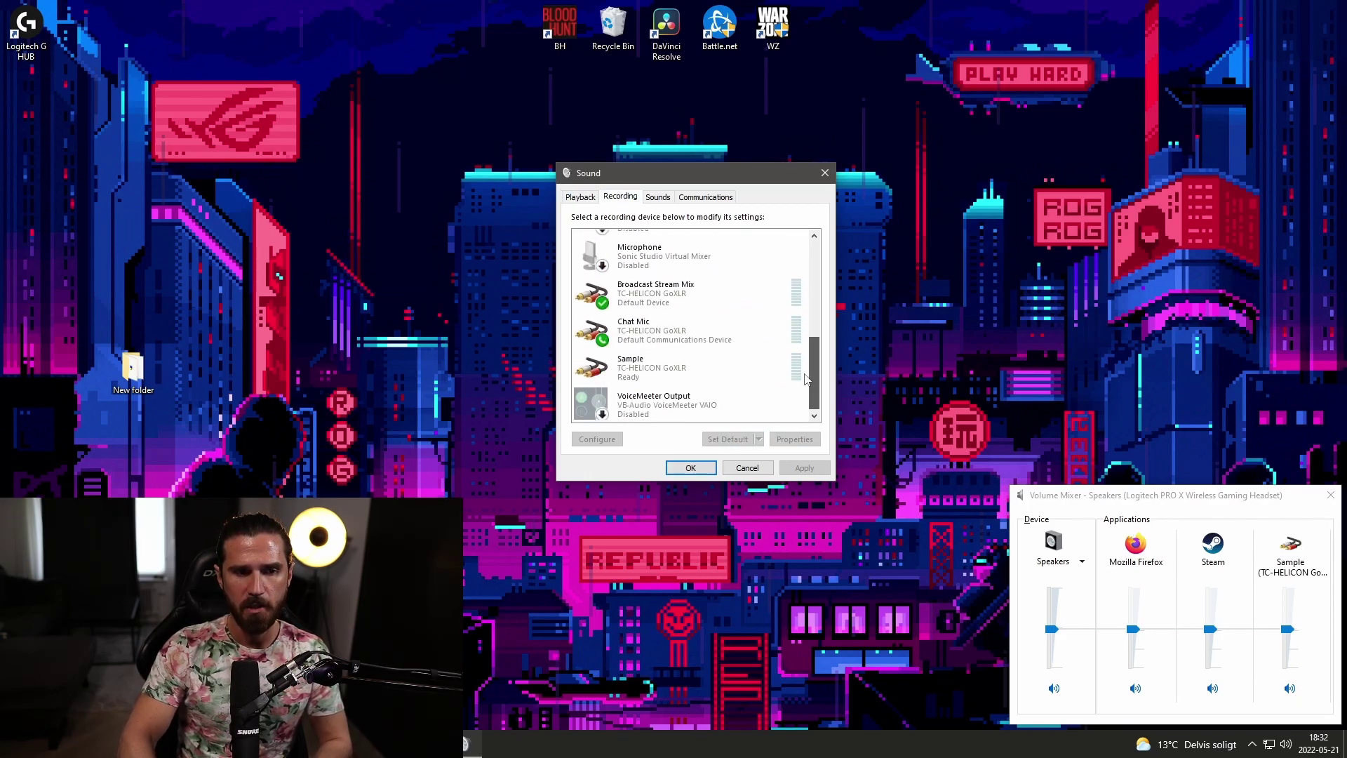
pyautogui.doubleClick(695, 295)
pyautogui.click(633, 251)
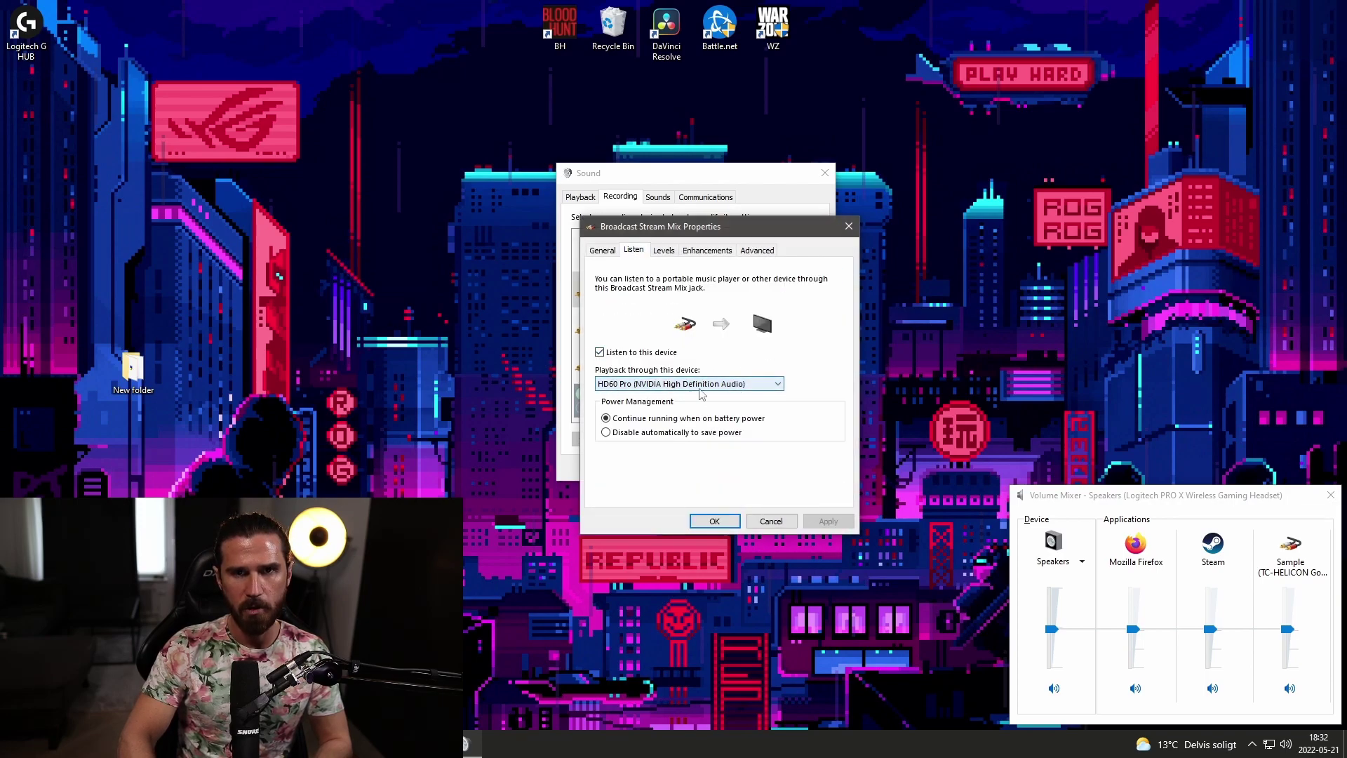
pyautogui.click(714, 521)
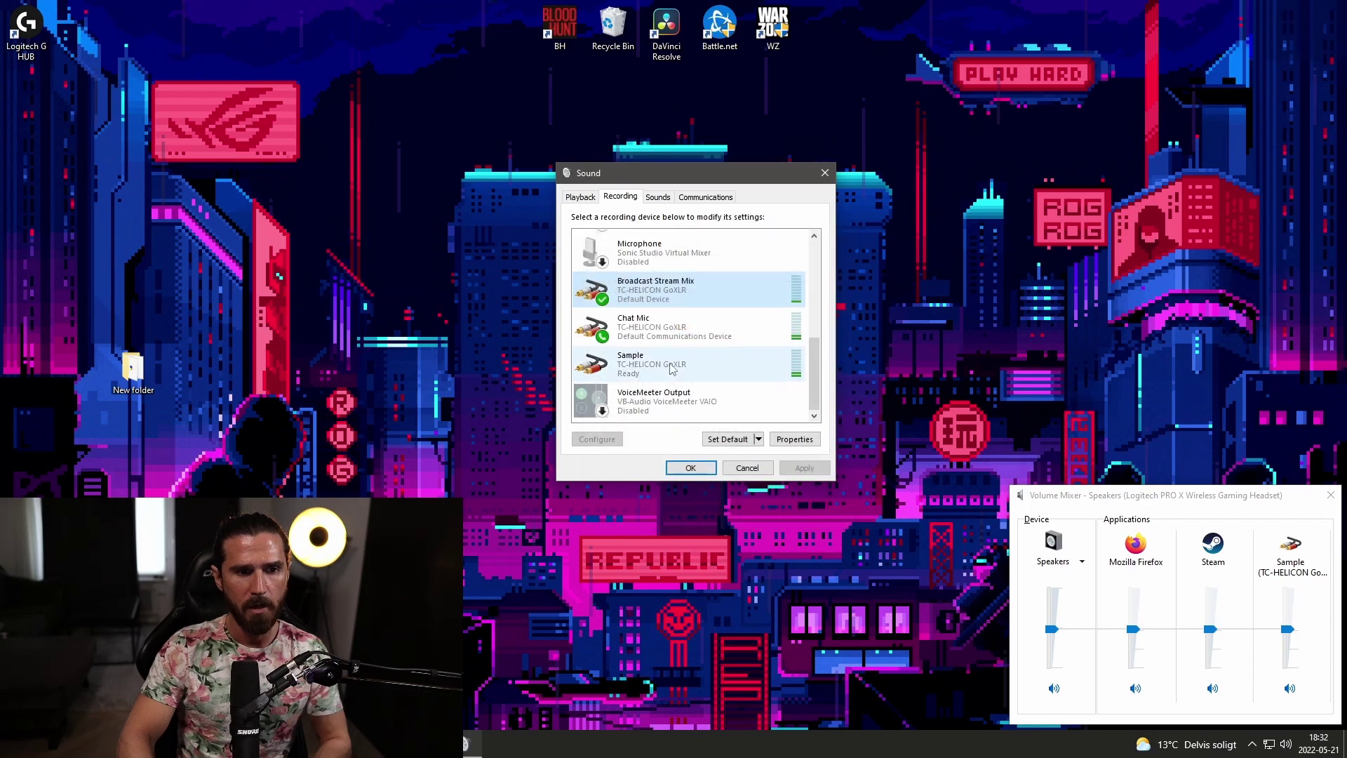
# - Enable listening to the GoXLR Sample recording device through Speakers (Logitech PRO X Wireless Gaming Headset) and close the sound settings
pyautogui.click(688, 366)
pyautogui.doubleClick(672, 370)
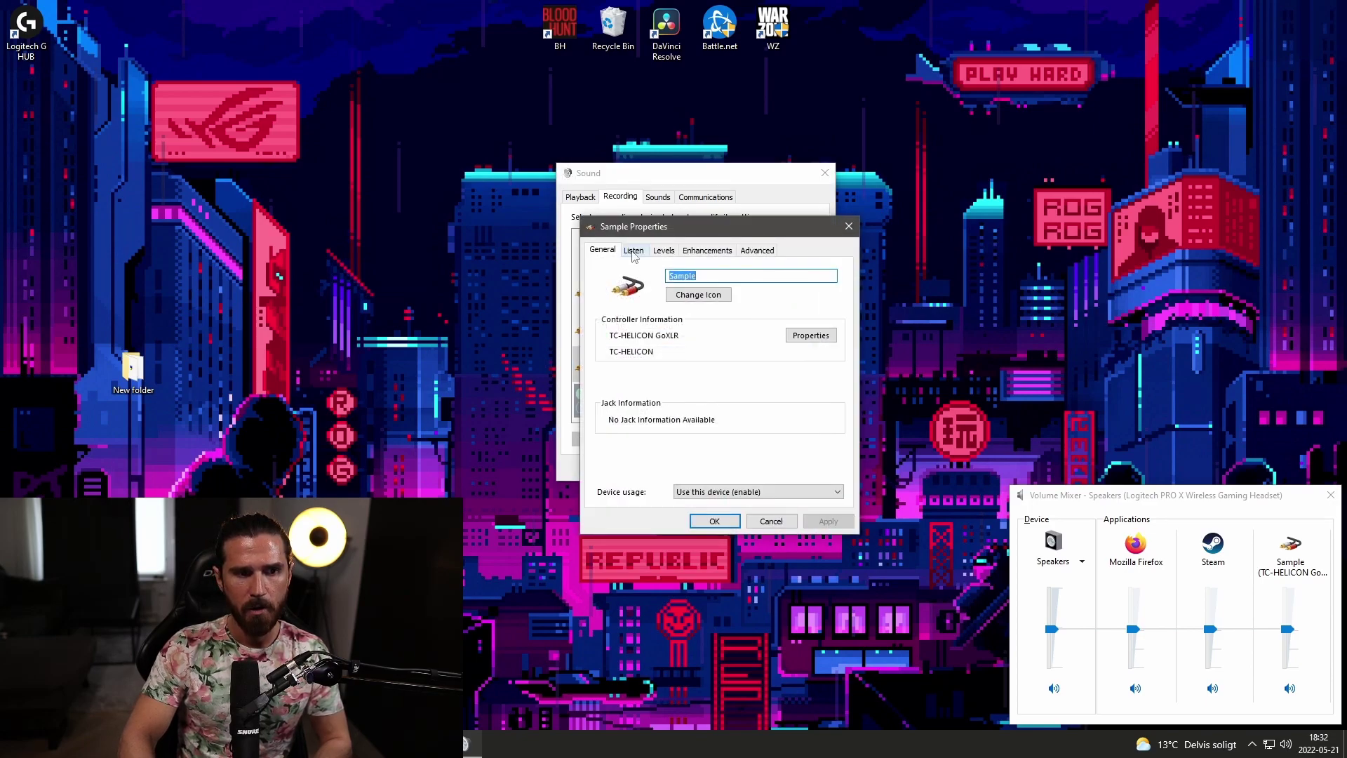
pyautogui.click(633, 251)
pyautogui.click(703, 385)
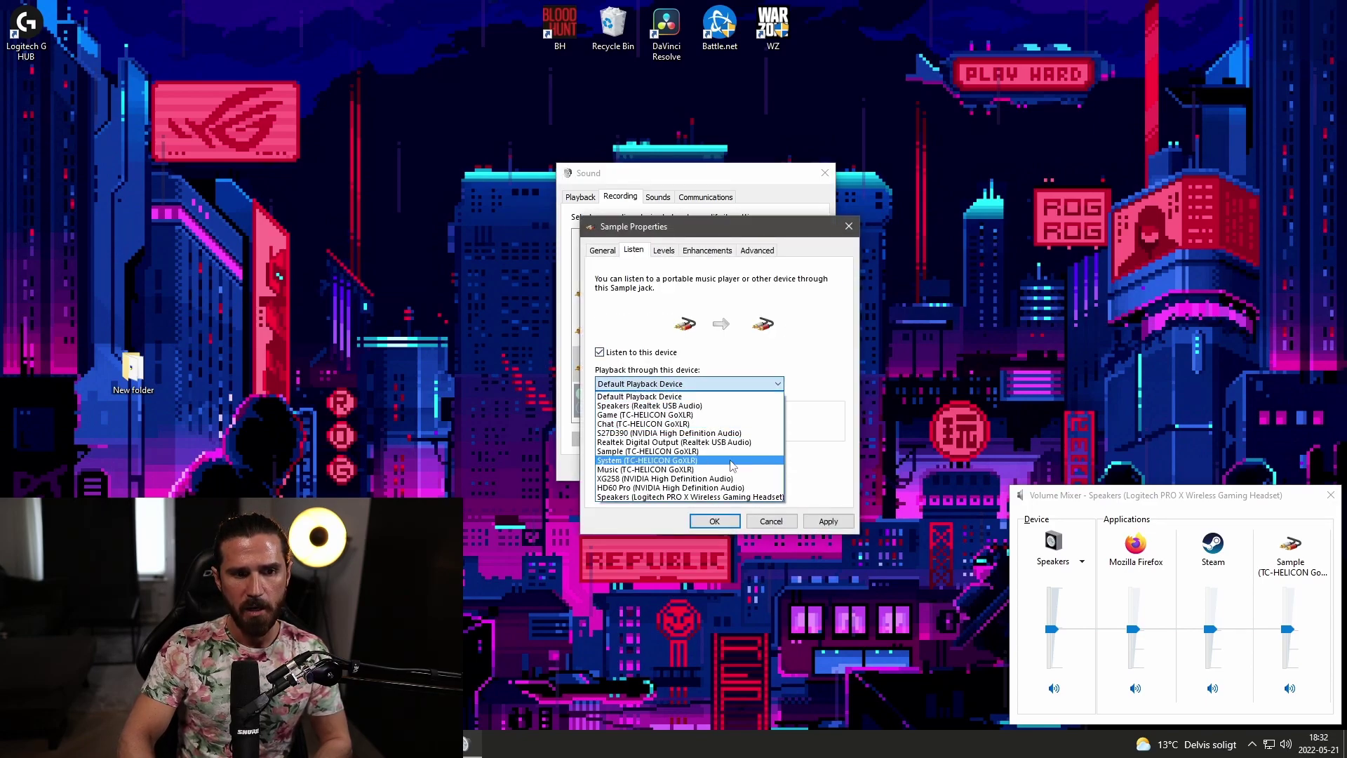
pyautogui.click(702, 495)
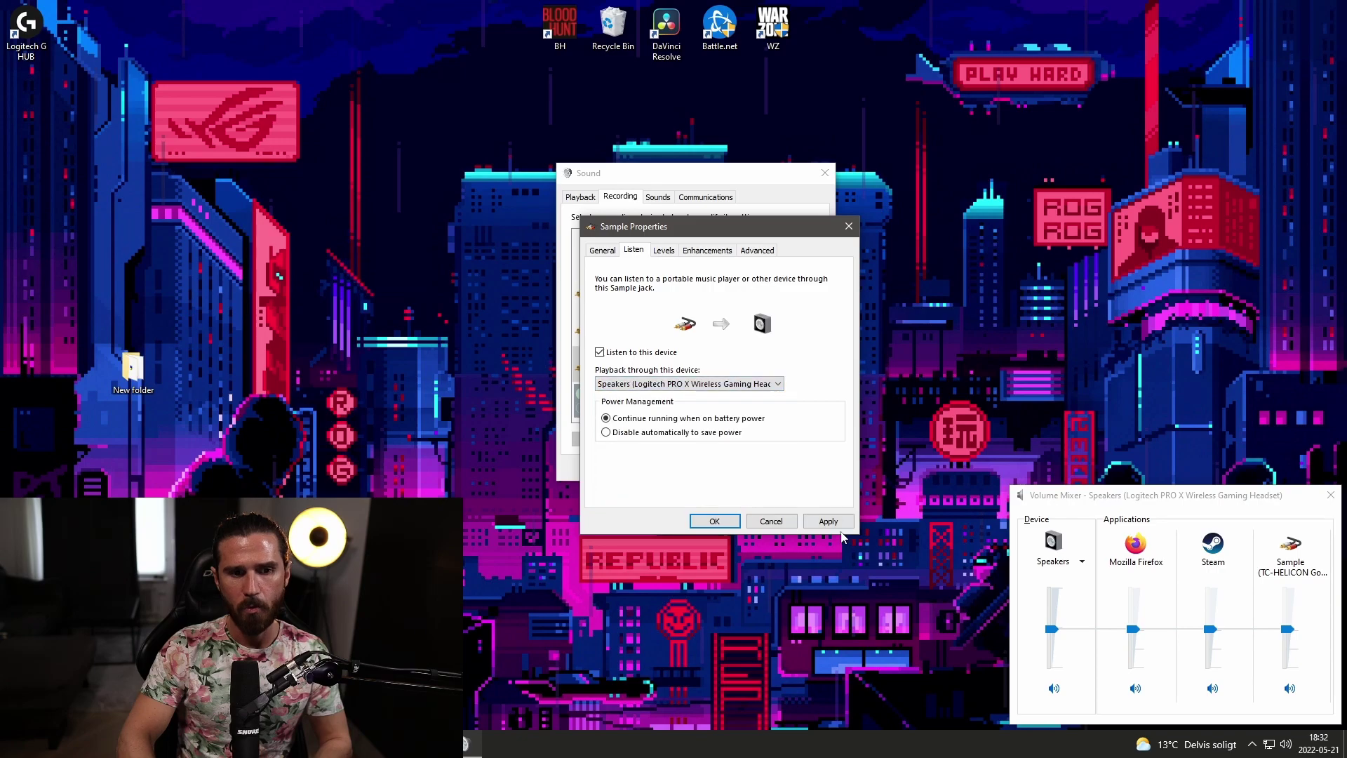
pyautogui.click(716, 522)
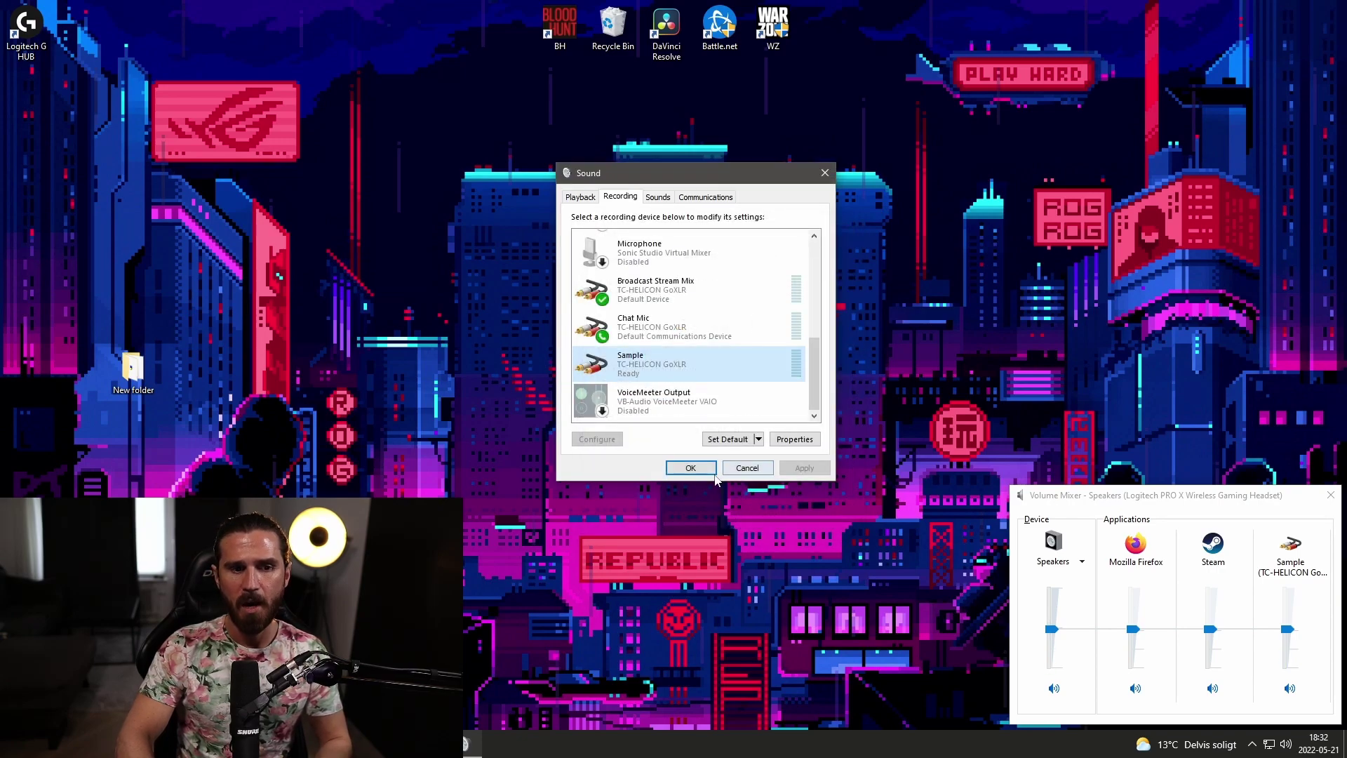
pyautogui.click(691, 468)
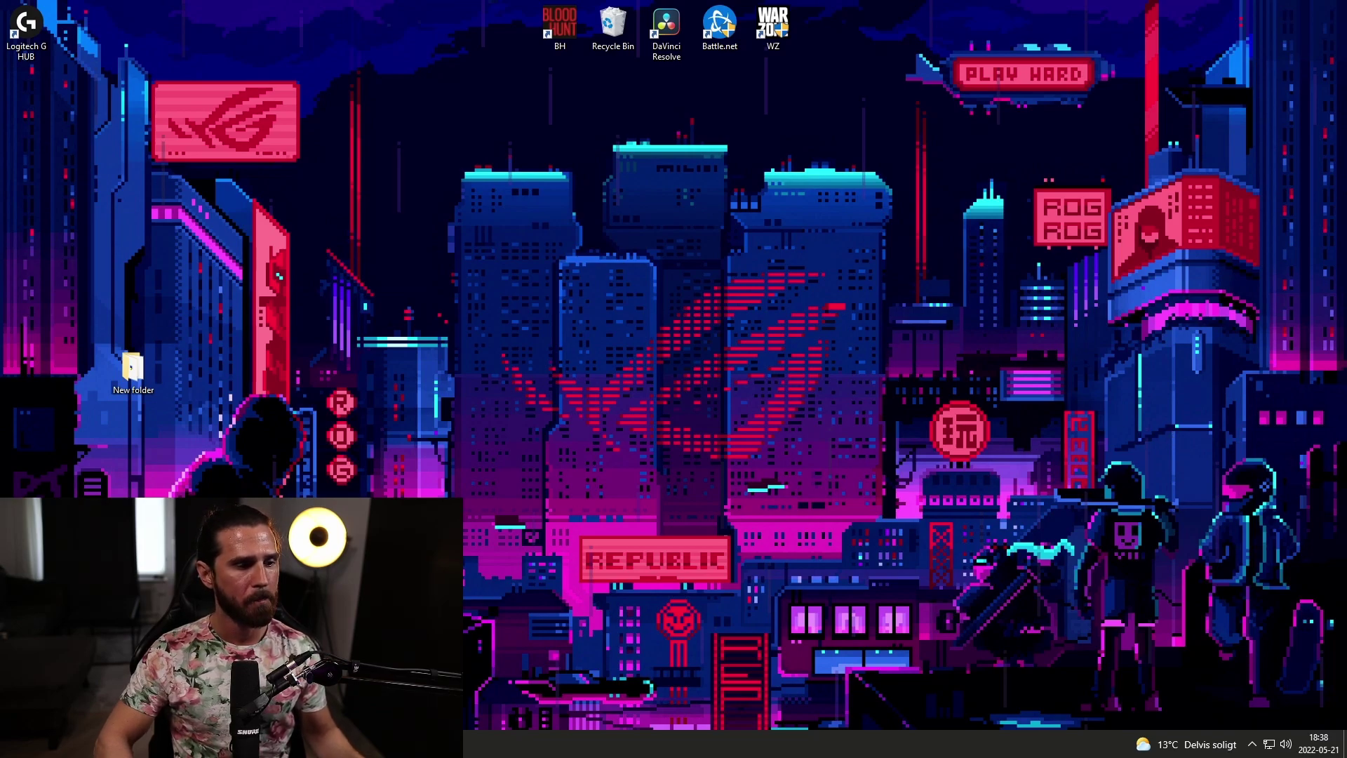
# - Launch VoiceMeeter
pyautogui.press('super')
pyautogui.write('voice')
pyautogui.click(129, 443)
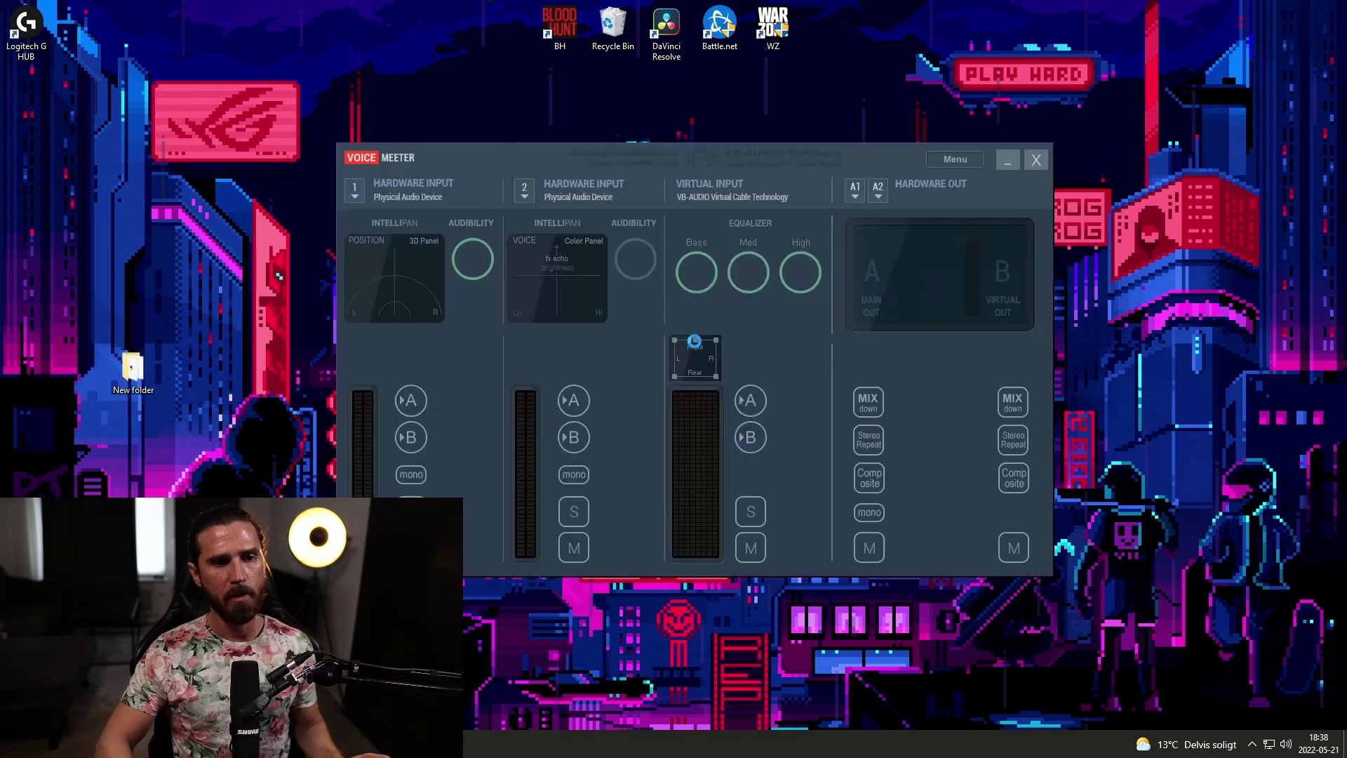
# - Check which devices are assigned to VoiceMeeter's hardware outputs A1 and A2
pyautogui.click(863, 195)
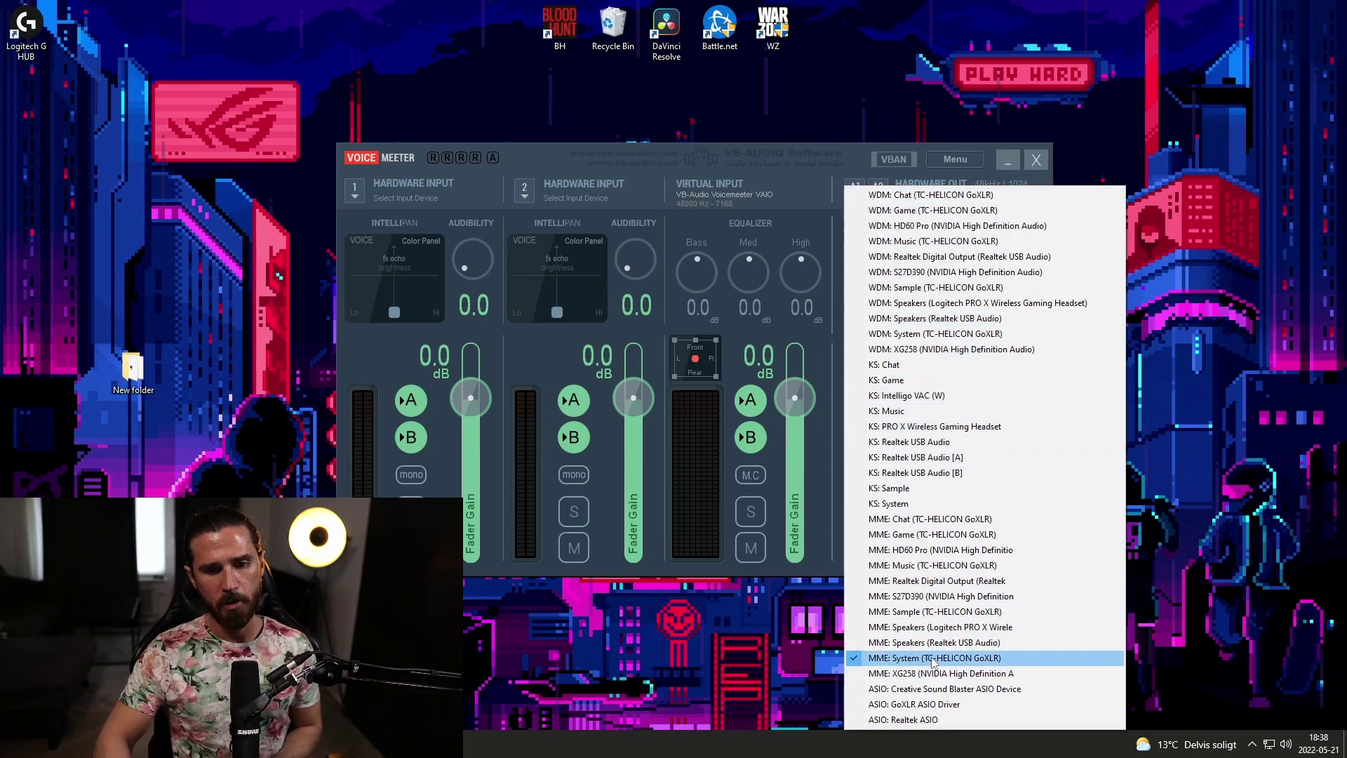
pyautogui.click(835, 196)
pyautogui.click(878, 193)
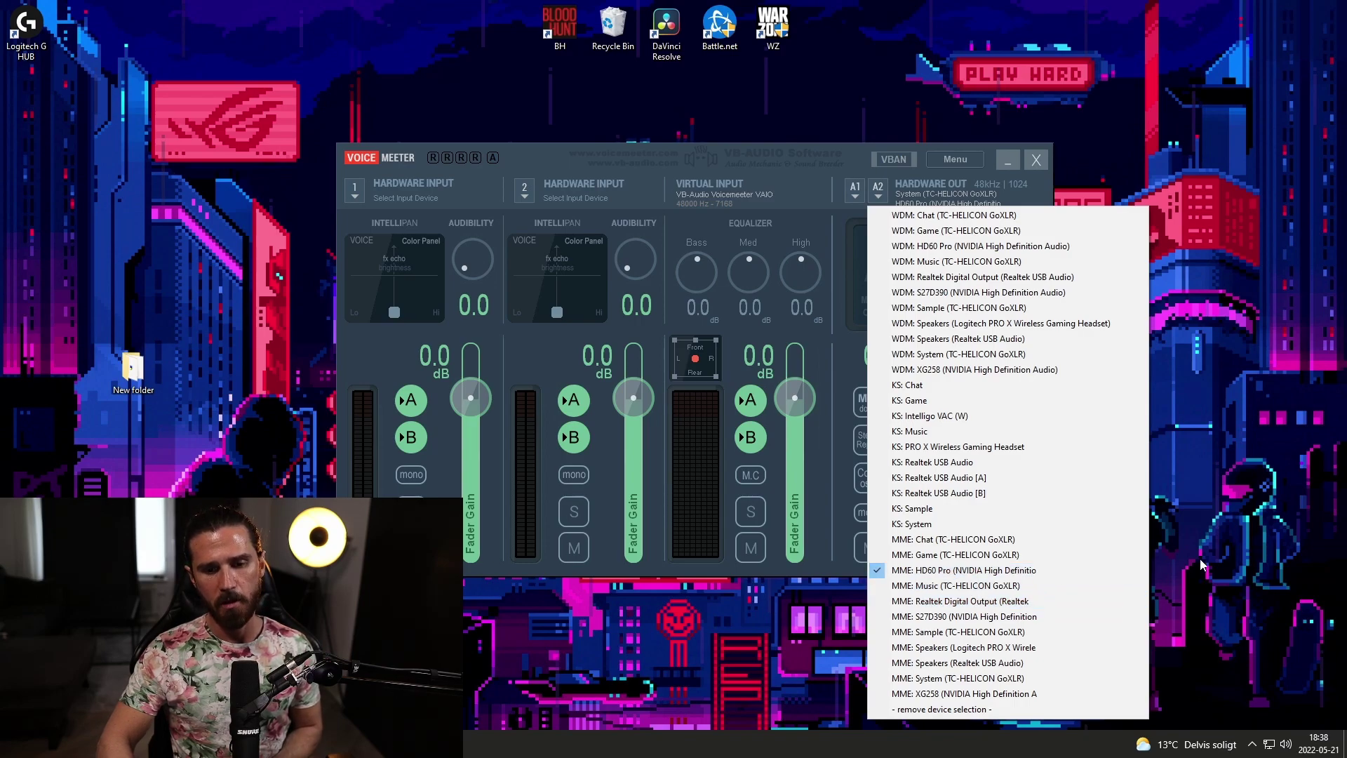
pyautogui.click(1255, 576)
# - Open the volume mixer and the Windows recording devices list, and place the Sound window over the middle of VoiceMeeter
pyautogui.rightClick(1287, 749)
pyautogui.click(1207, 660)
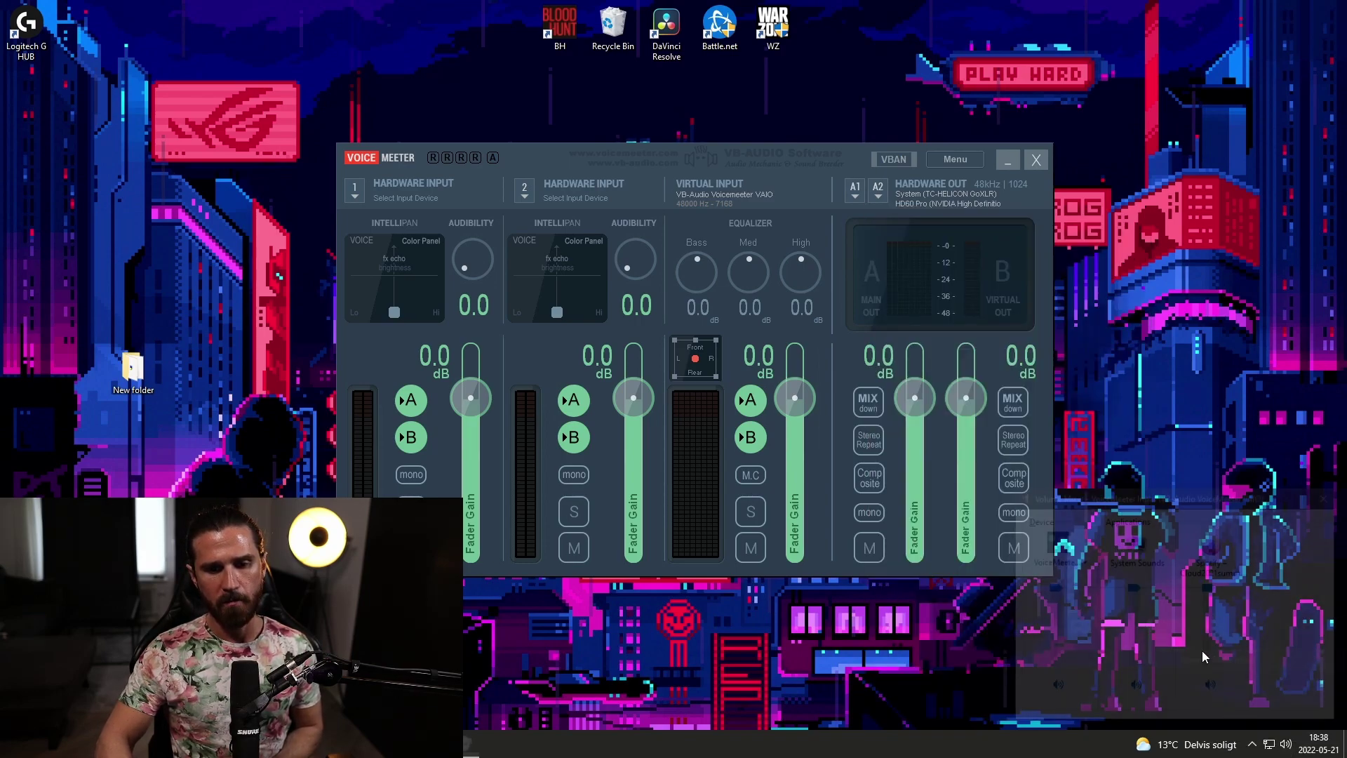
pyautogui.click(1132, 555)
pyautogui.click(90, 56)
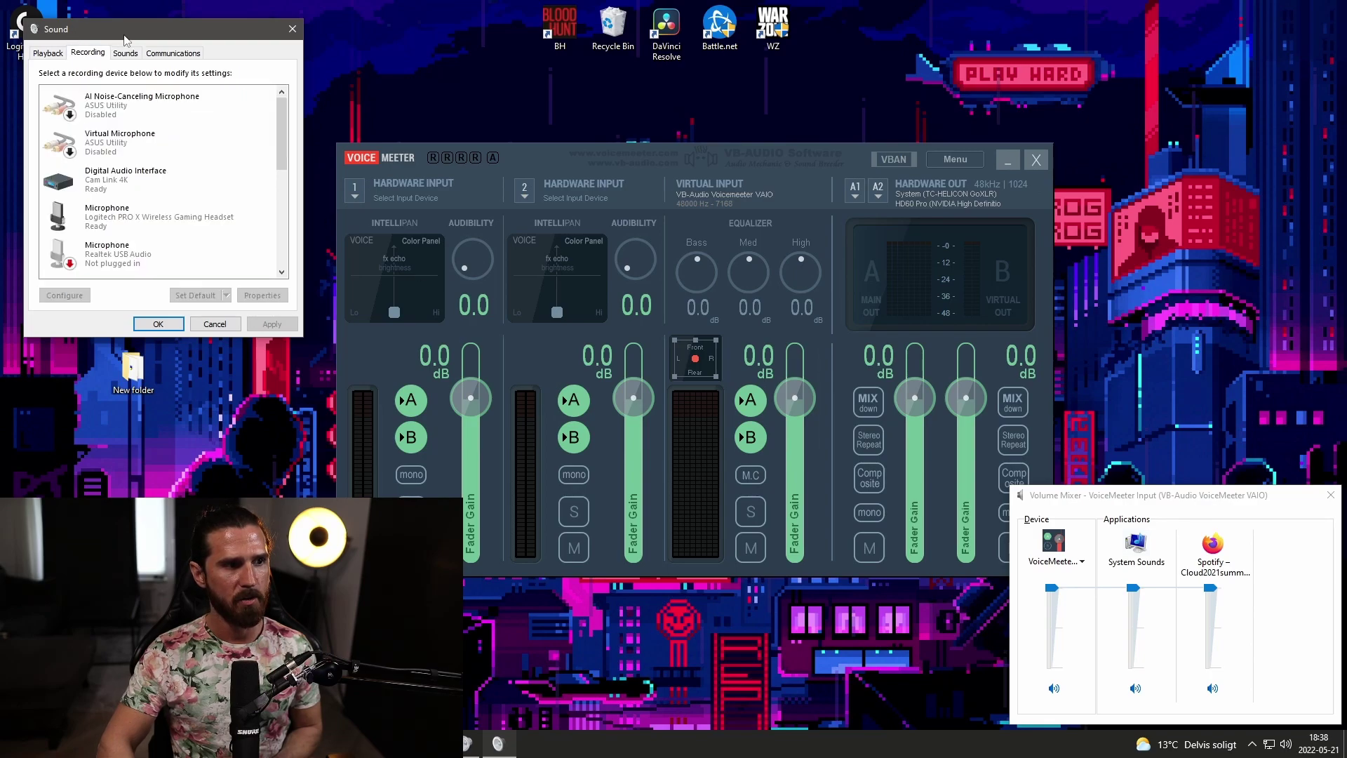
pyautogui.moveTo(141, 33); pyautogui.dragTo(663, 96)
# - Enable listening to VoiceMeeter Output through Speakers (Logitech PRO X Wireless Gaming Headset) and close the sound settings
pyautogui.moveTo(805, 208); pyautogui.dragTo(805, 290)
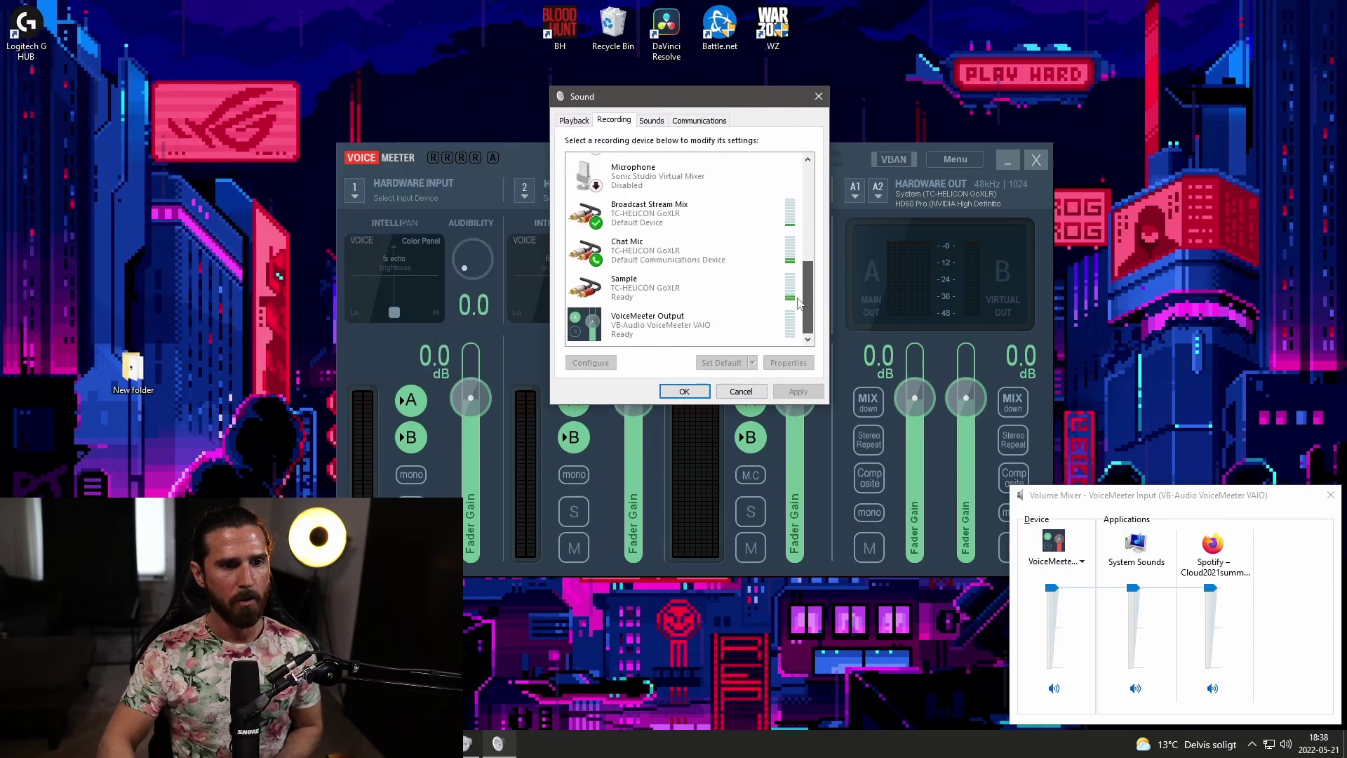
pyautogui.doubleClick(695, 327)
pyautogui.click(626, 174)
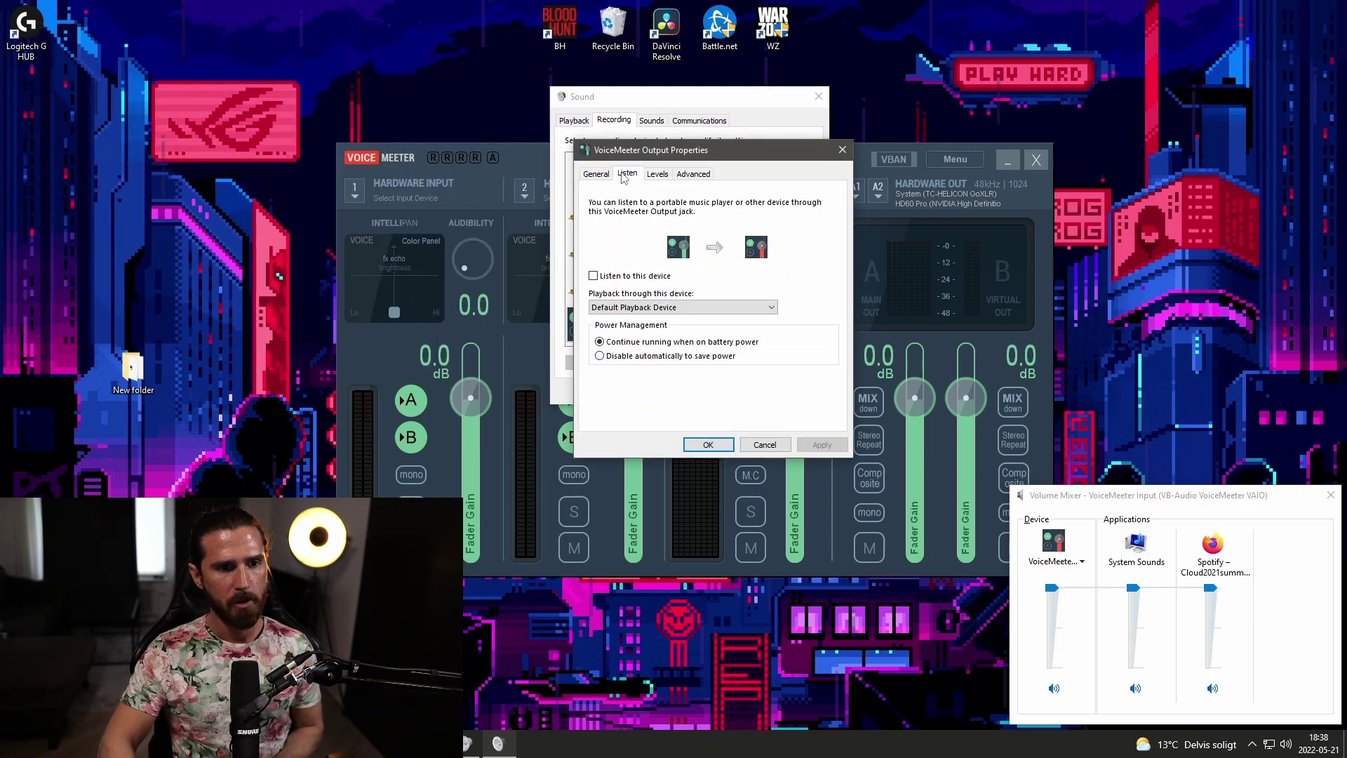
pyautogui.click(594, 276)
pyautogui.click(681, 308)
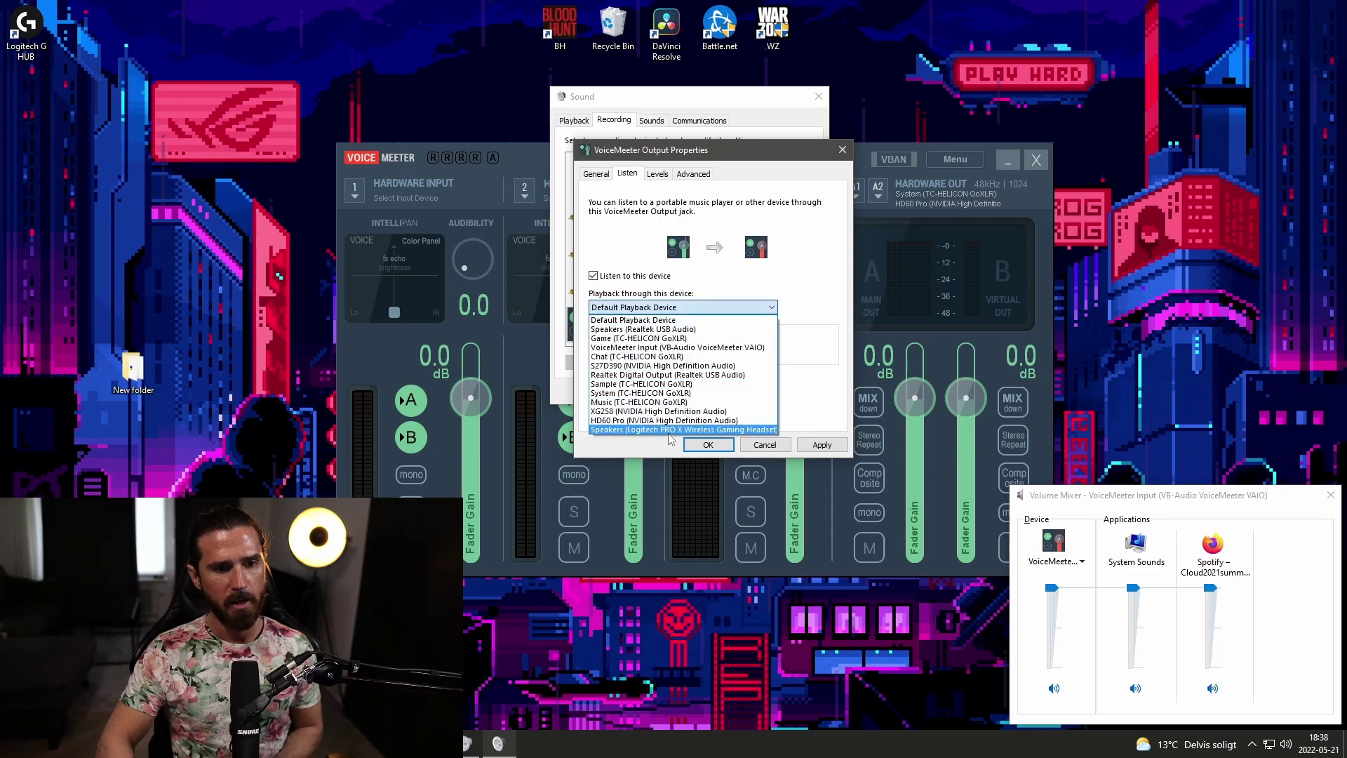
pyautogui.click(674, 429)
pyautogui.click(708, 446)
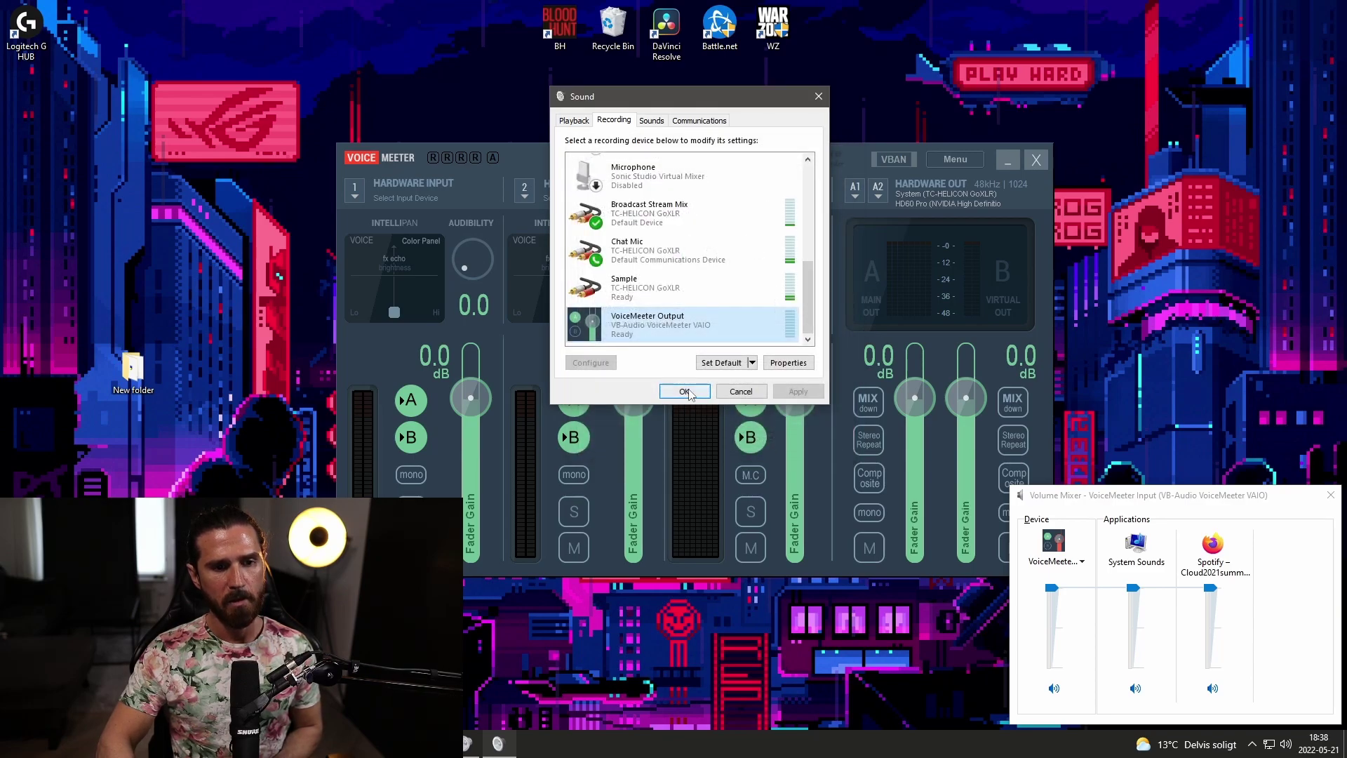
pyautogui.click(684, 393)
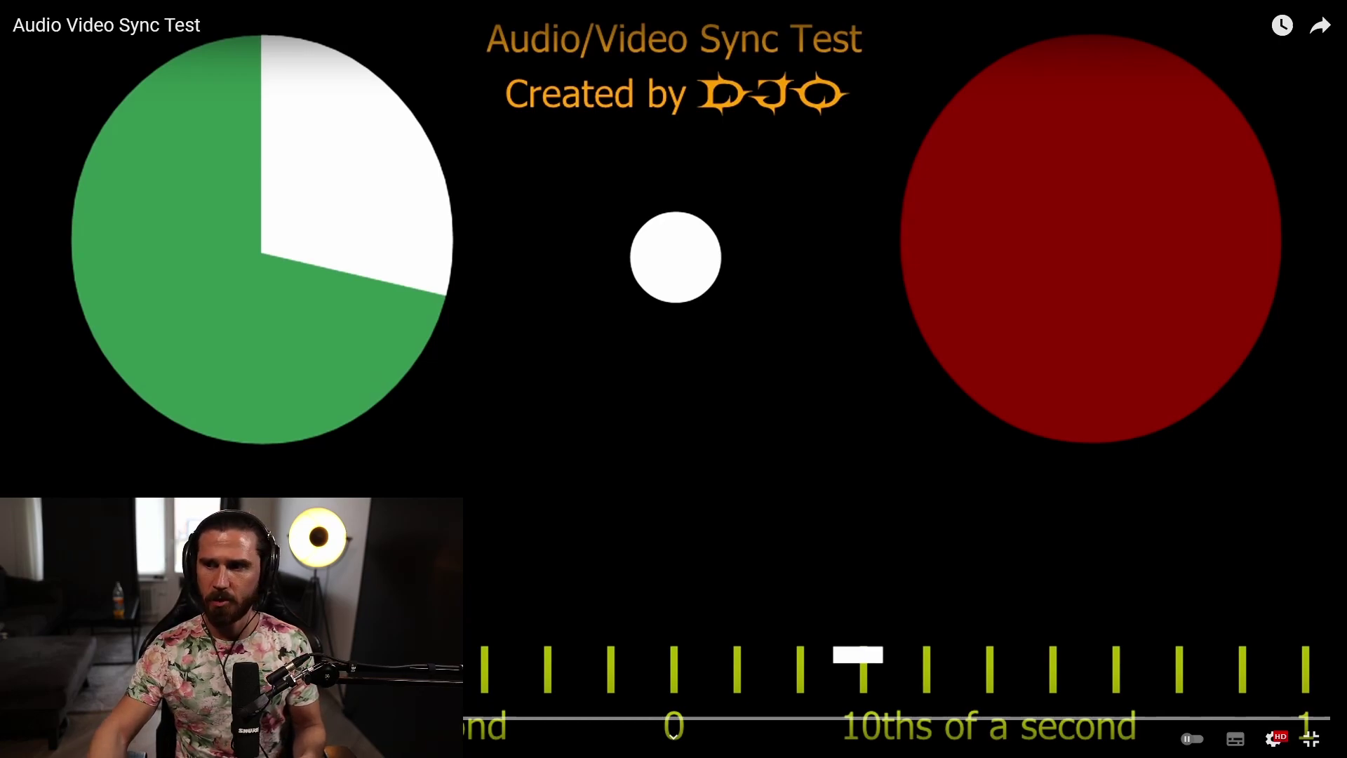
# - Play the Audio Video Sync Test video to check the audio delay
pyautogui.press('space')
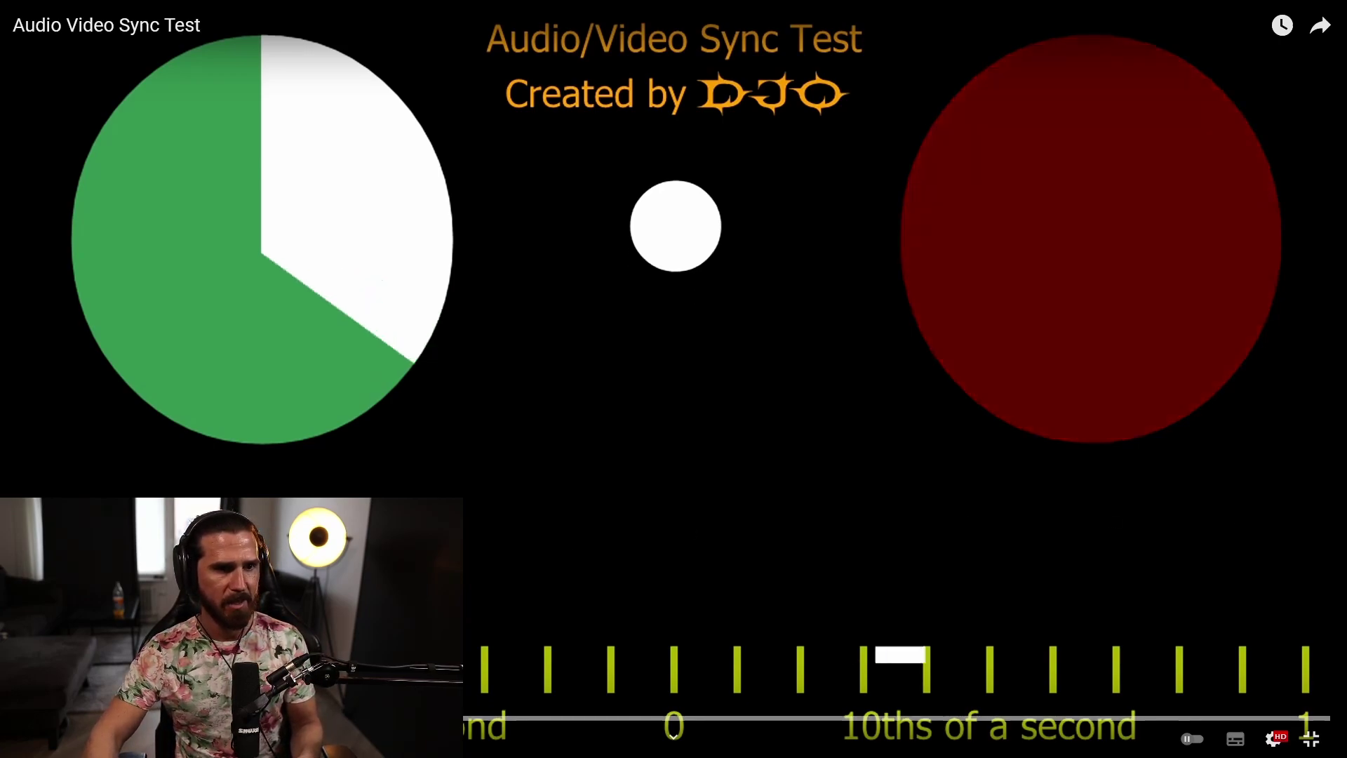